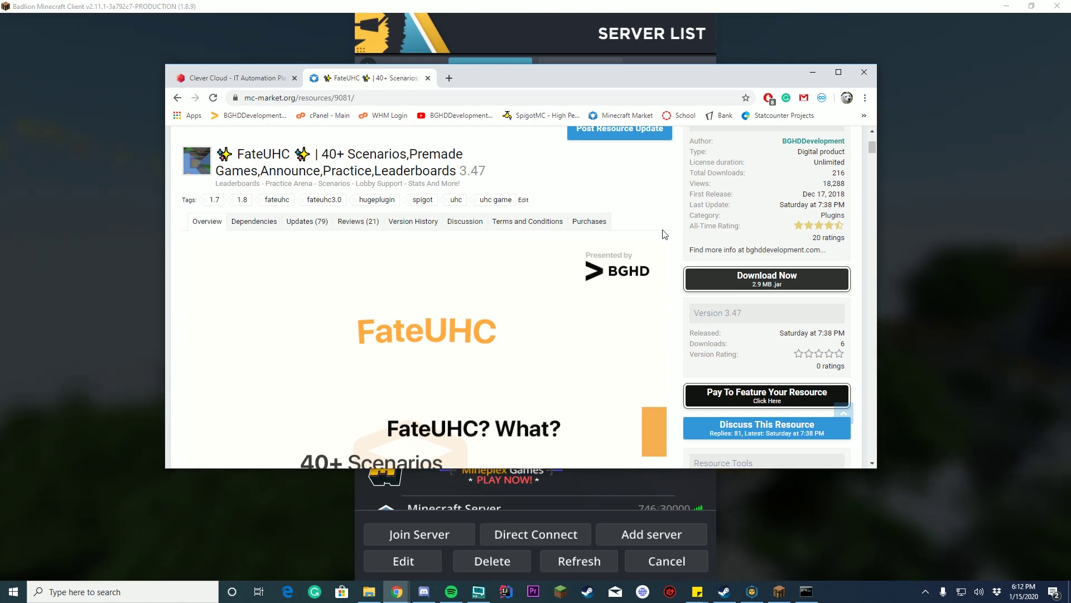
Switch to the Clever Cloud site, maximize Chrome and accept the cookie notice.
{"action": "scroll", "coordinate": [329, 277], "scroll_direction": "down", "scroll_amount": 3}
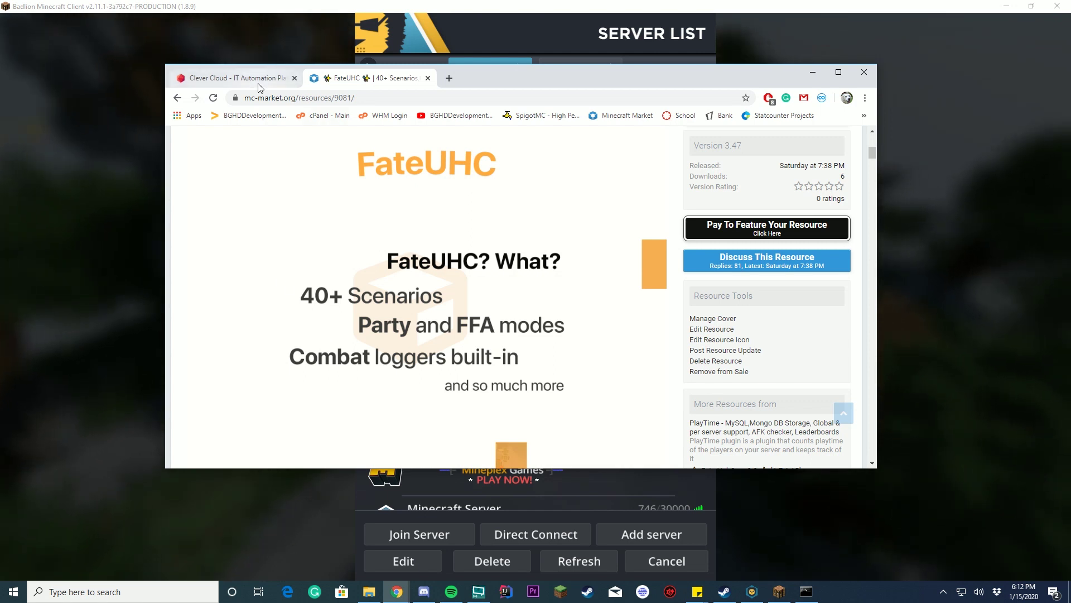
{"action": "left_click", "coordinate": [234, 77]}
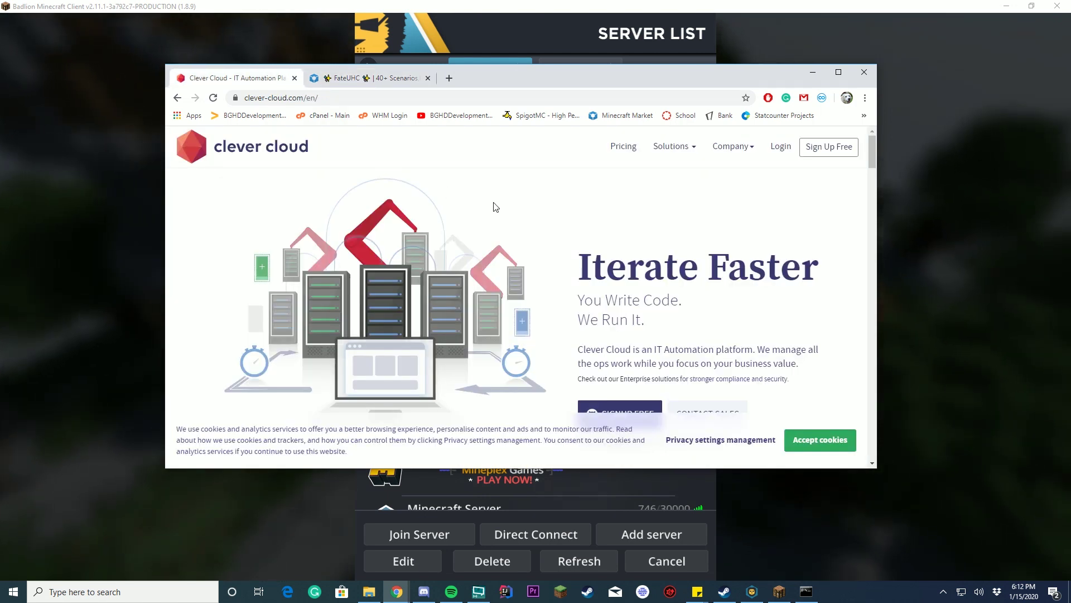
{"action": "left_click", "coordinate": [838, 72]}
{"action": "left_click", "coordinate": [1009, 556]}
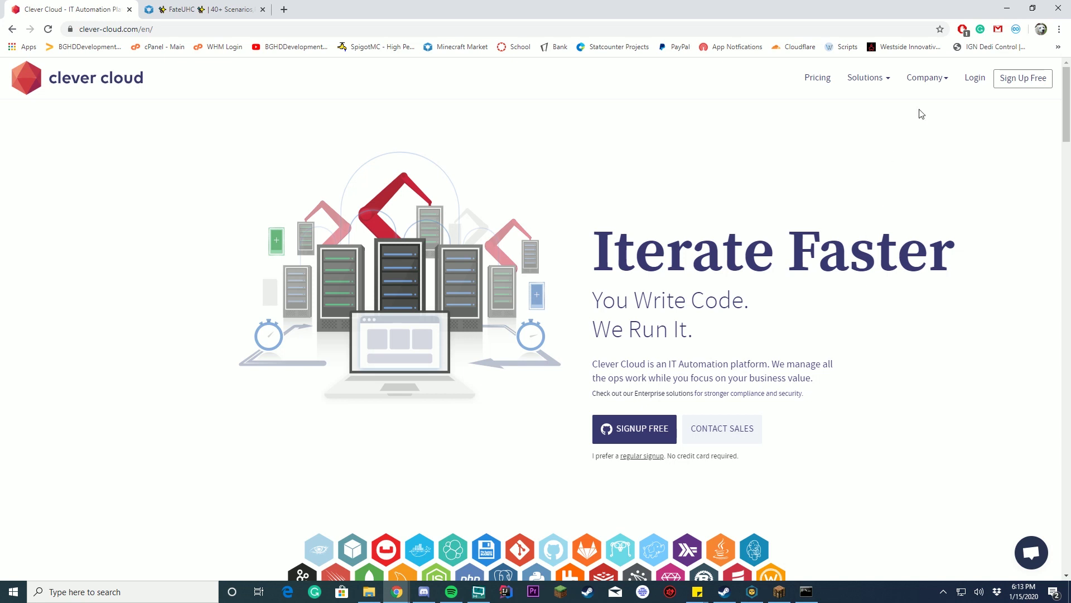
Log in and open the Personal space listing FateMeetup, Test, Test2, TestServer and uhc.
{"action": "left_click", "coordinate": [971, 80]}
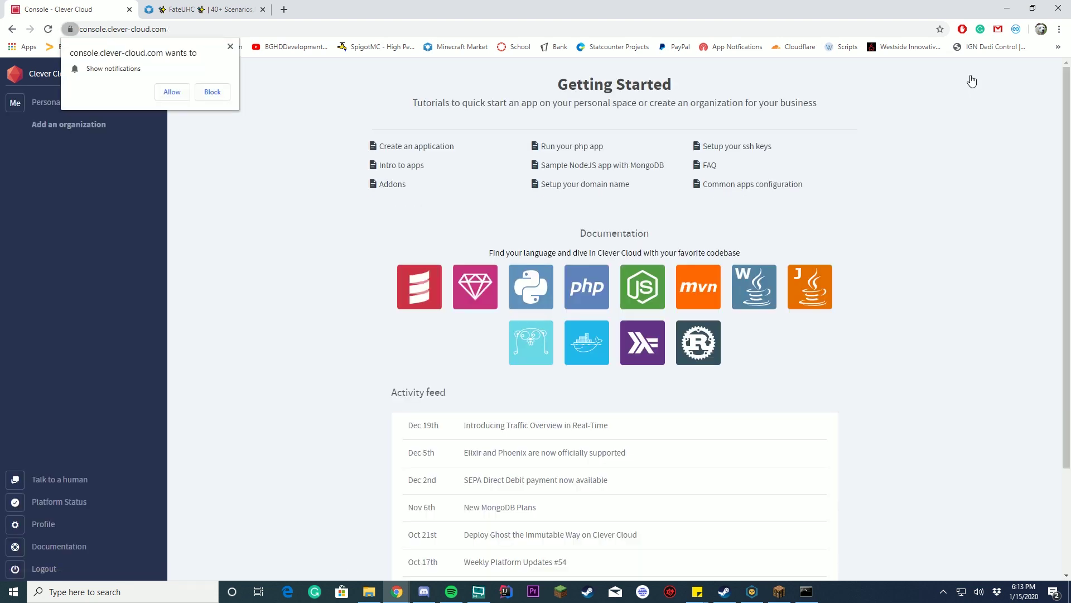
{"action": "left_click", "coordinate": [231, 48]}
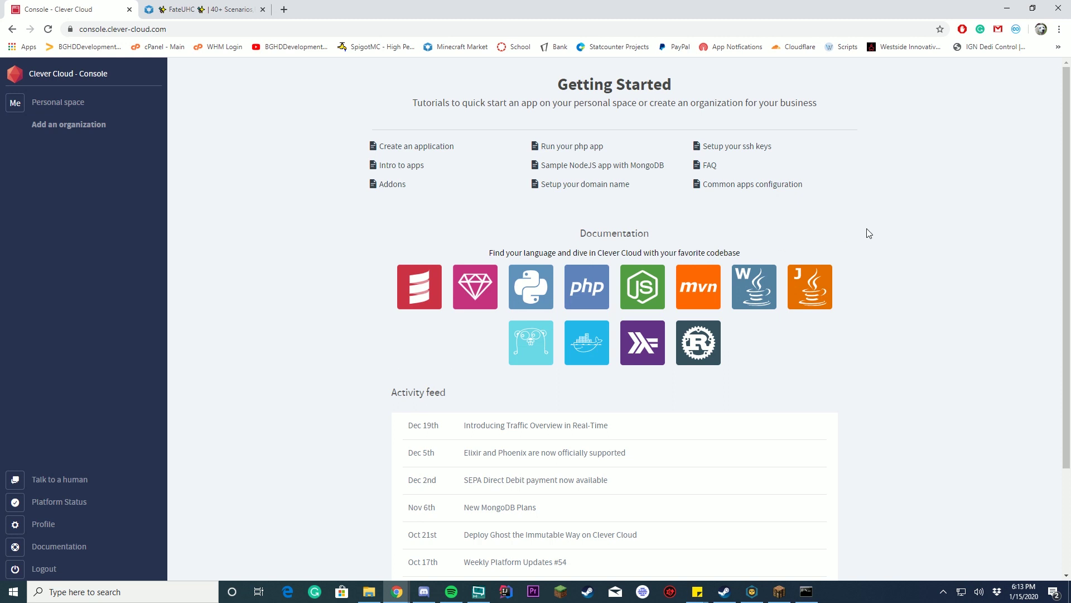
{"action": "left_click", "coordinate": [66, 103]}
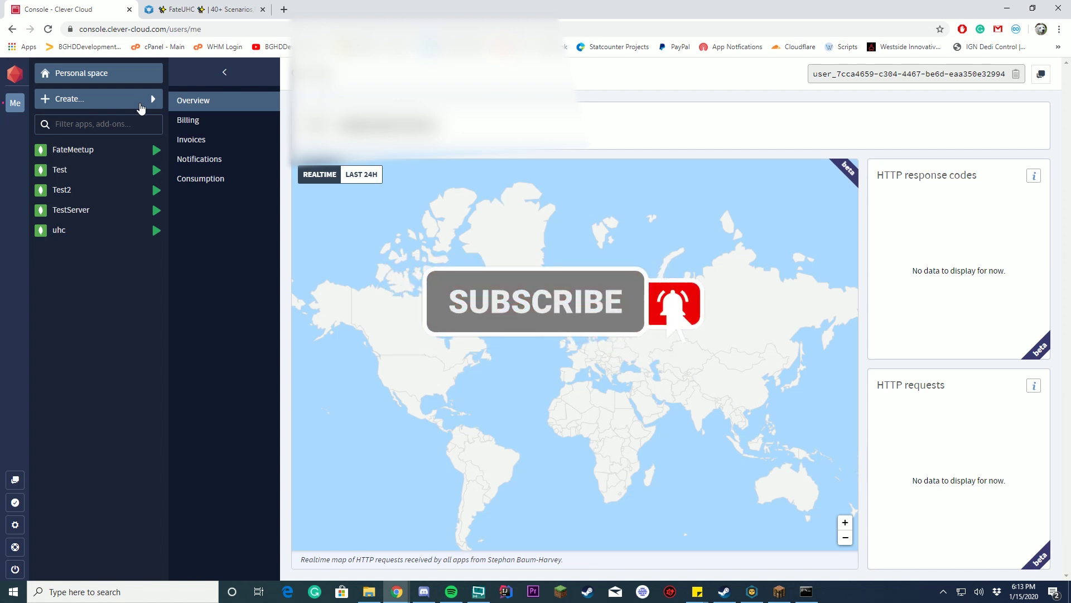
{"action": "left_click", "coordinate": [140, 108]}
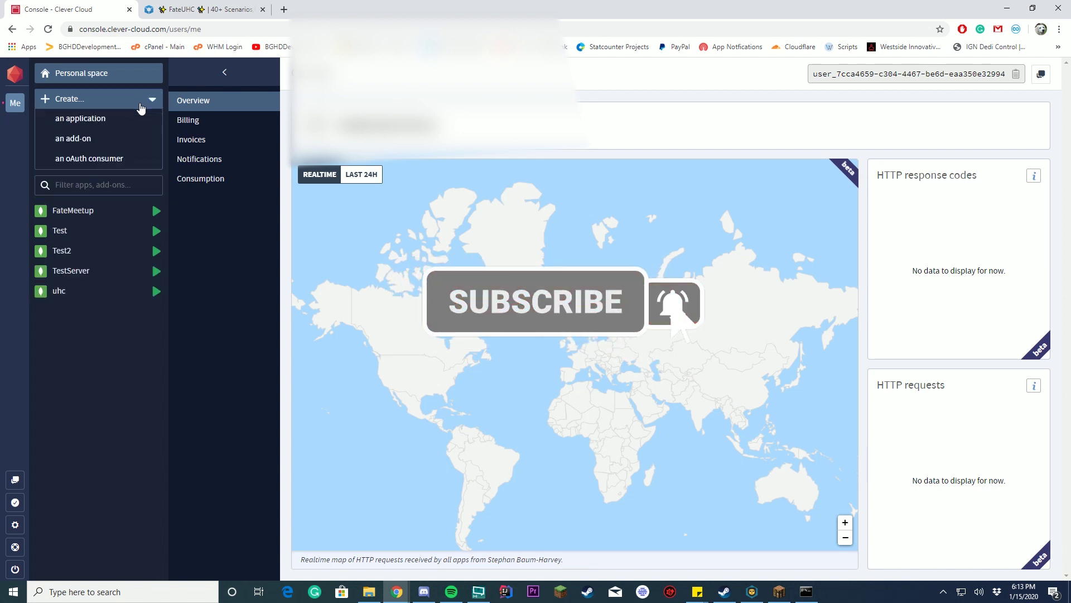
Choose to create an add-on and select MongoDB as the provider.
{"action": "left_click", "coordinate": [101, 142]}
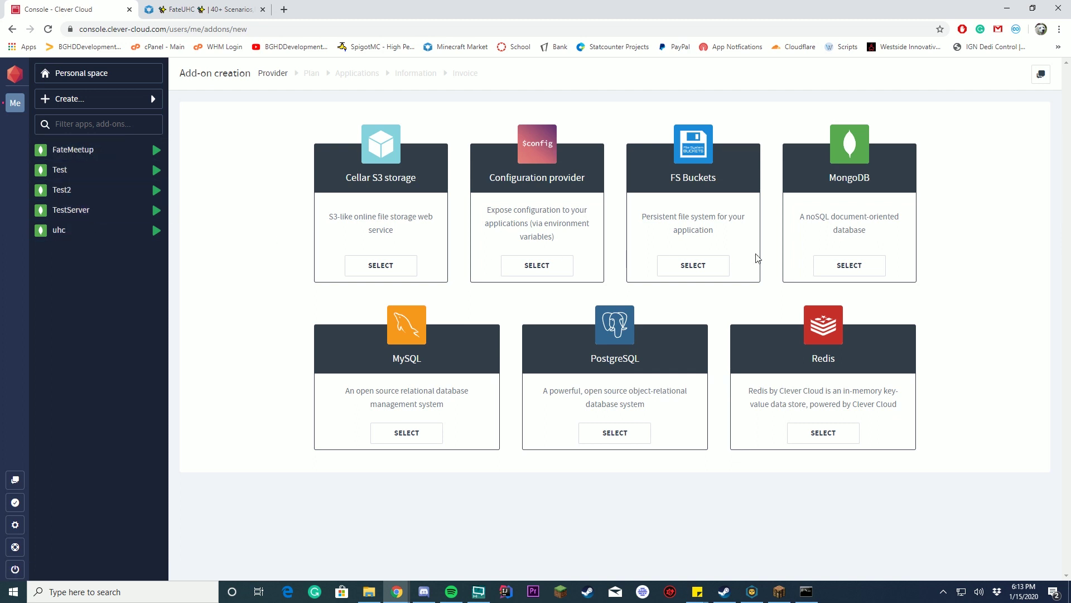
{"action": "left_click", "coordinate": [867, 266]}
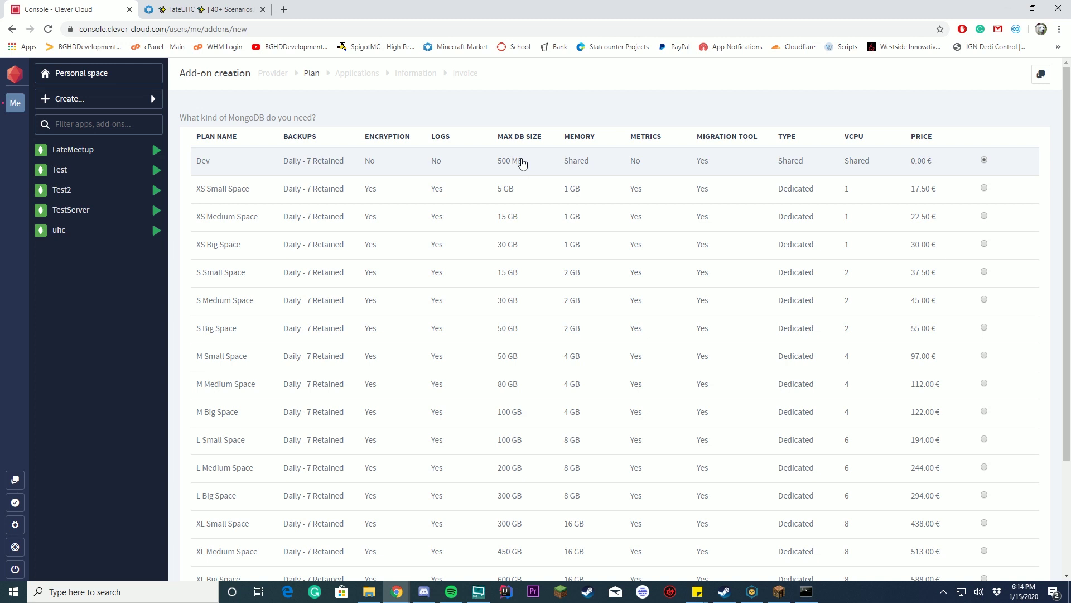
Create a Dev-plan MongoDB add-on named YTTutorial in the Paris, France zone.
{"action": "scroll", "coordinate": [522, 164], "scroll_direction": "down", "scroll_amount": 3}
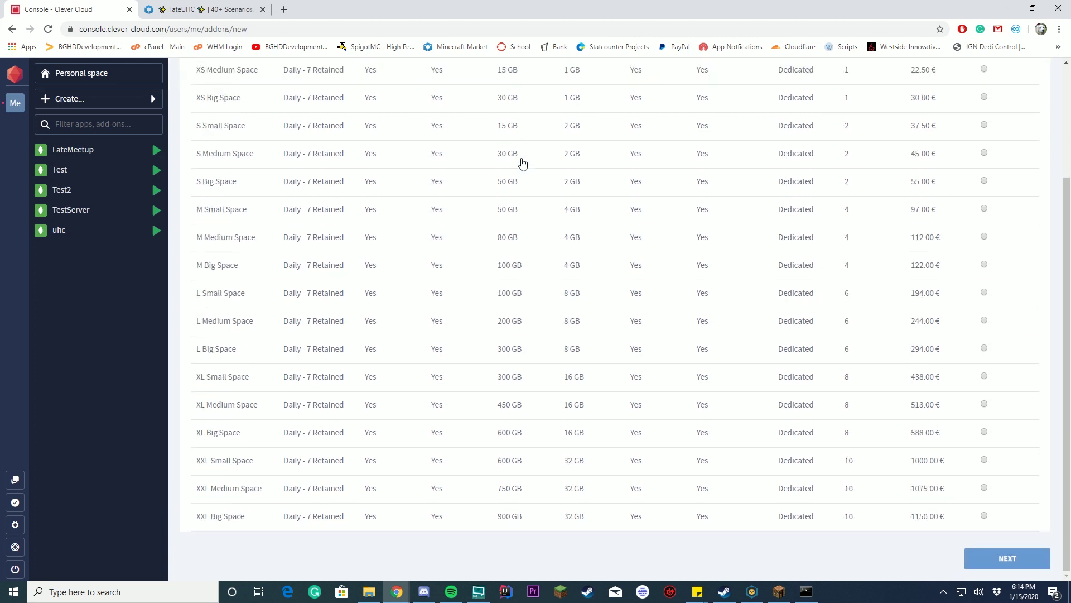
{"action": "left_click", "coordinate": [990, 557]}
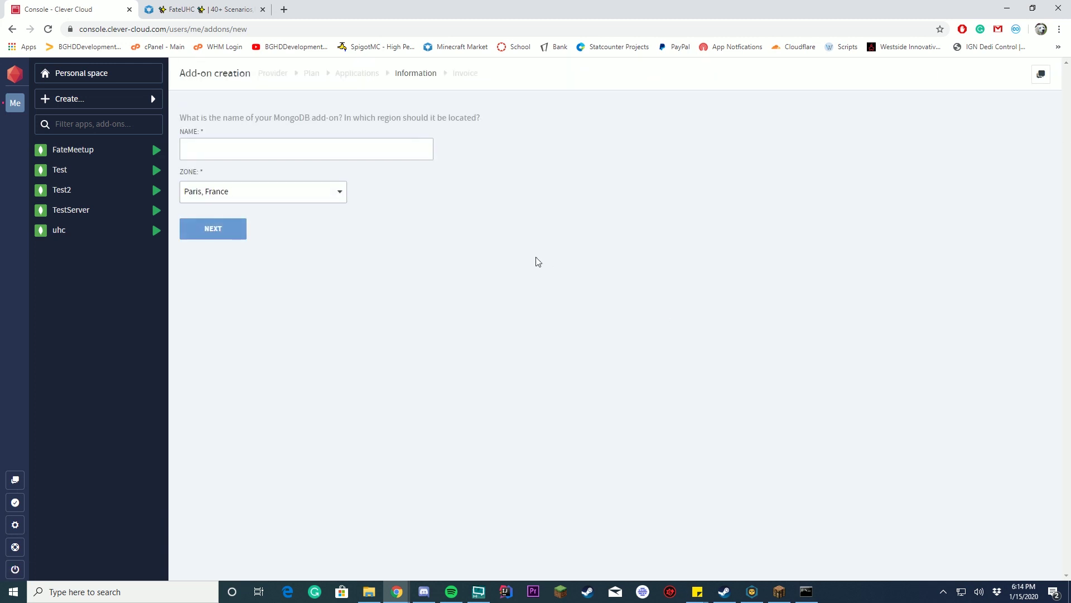
{"action": "left_click", "coordinate": [286, 148]}
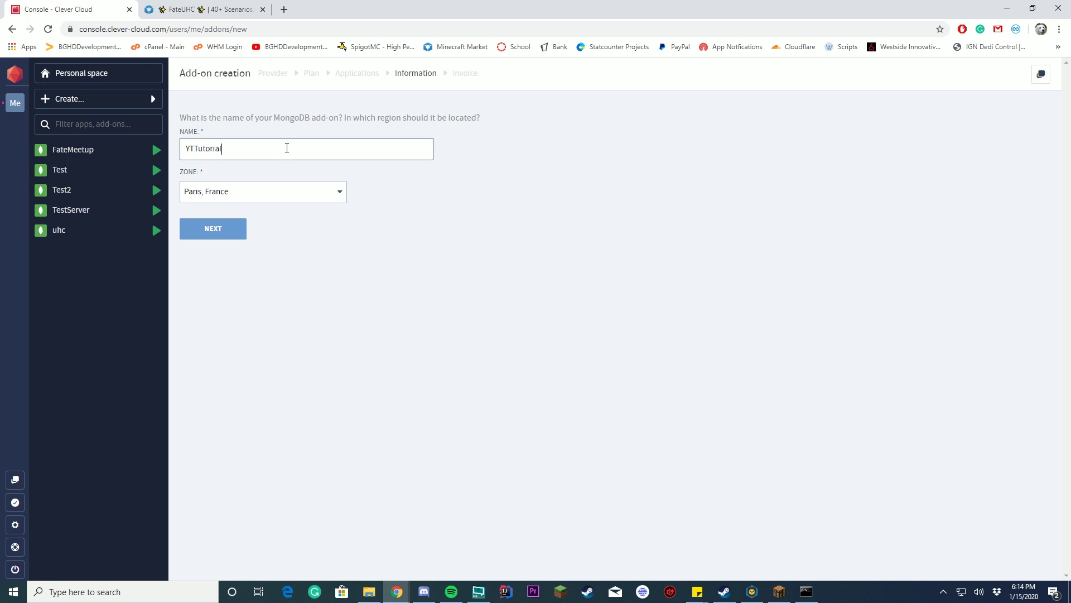
{"action": "left_click", "coordinate": [285, 191]}
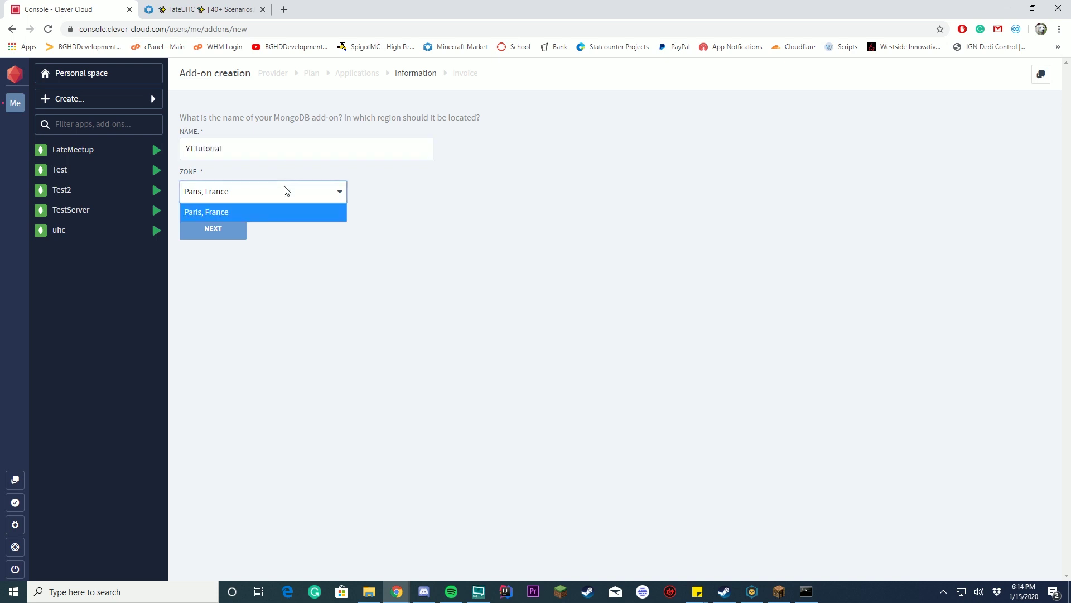
{"action": "left_click", "coordinate": [285, 191]}
{"action": "left_click", "coordinate": [234, 196]}
{"action": "left_click", "coordinate": [219, 210]}
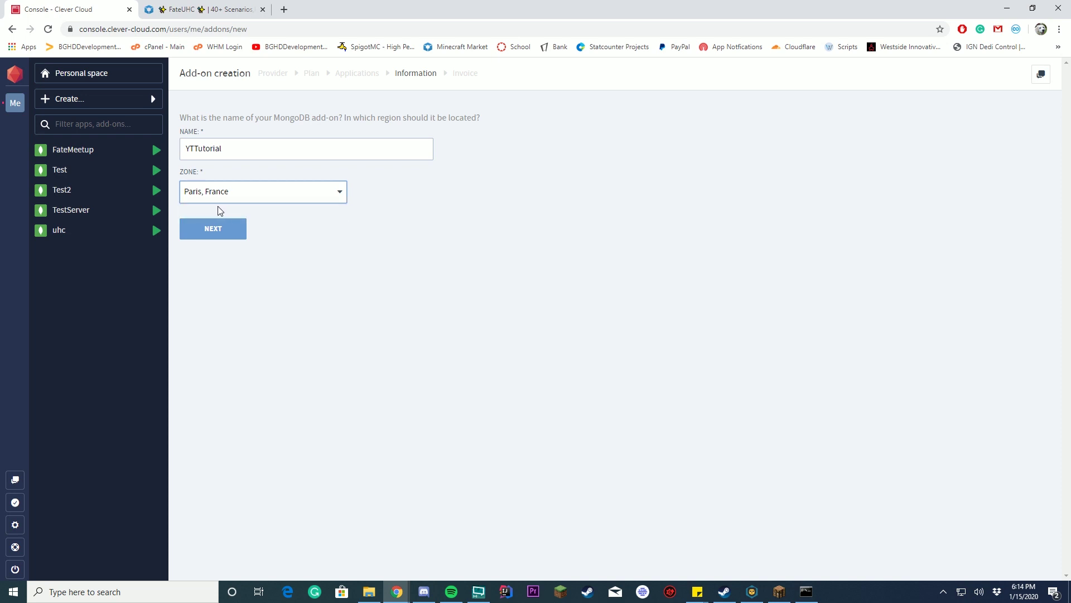
{"action": "left_click", "coordinate": [217, 233]}
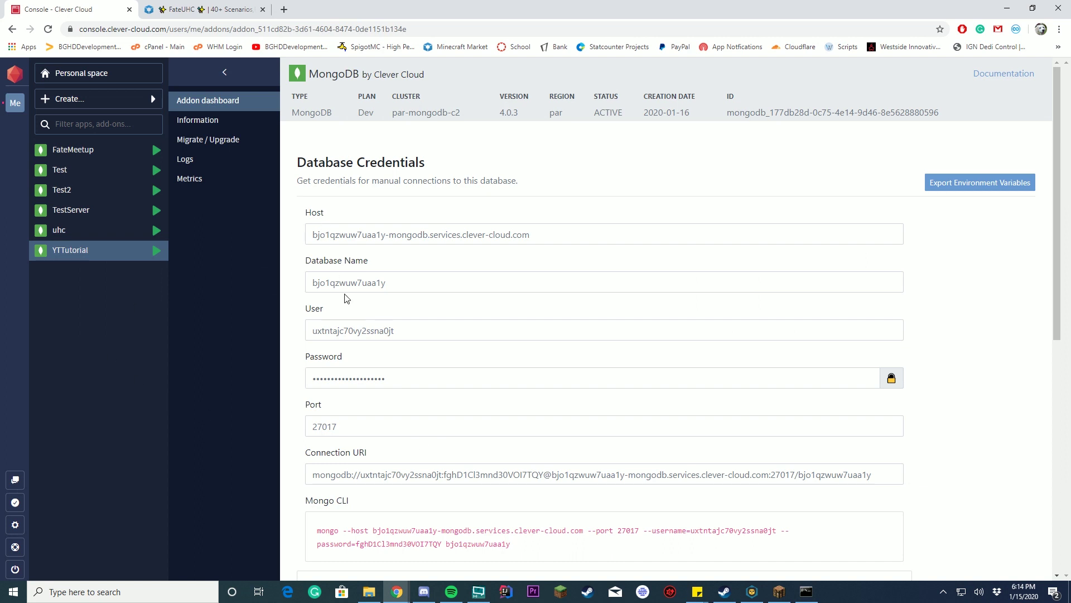
Unmask the YTTutorial password so host, database, user, password and port 27017 are readable.
{"action": "scroll", "coordinate": [435, 312], "scroll_direction": "down", "scroll_amount": 1}
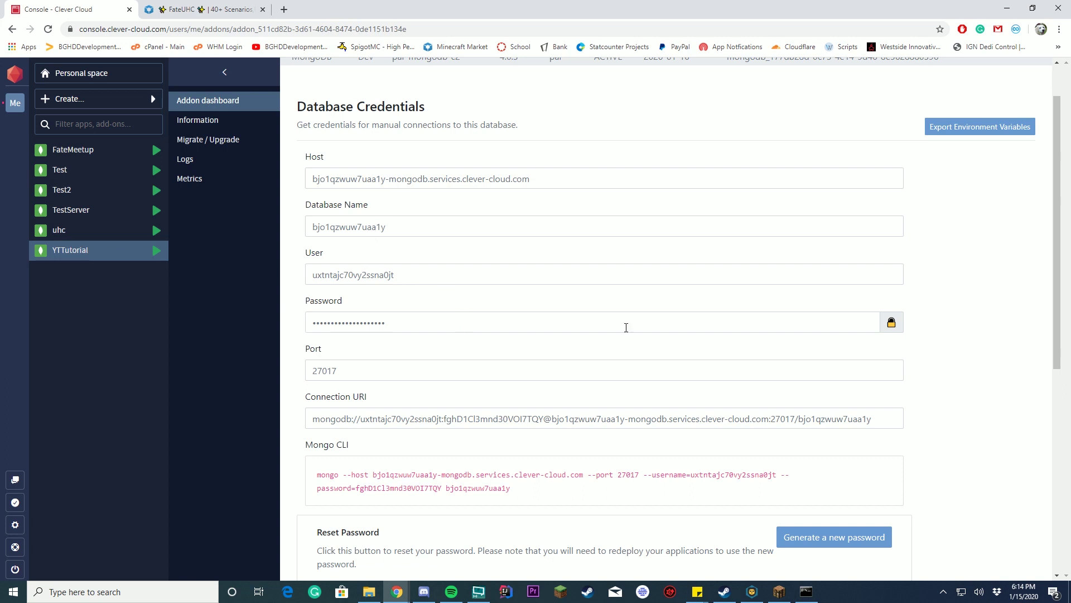
{"action": "left_click", "coordinate": [895, 326]}
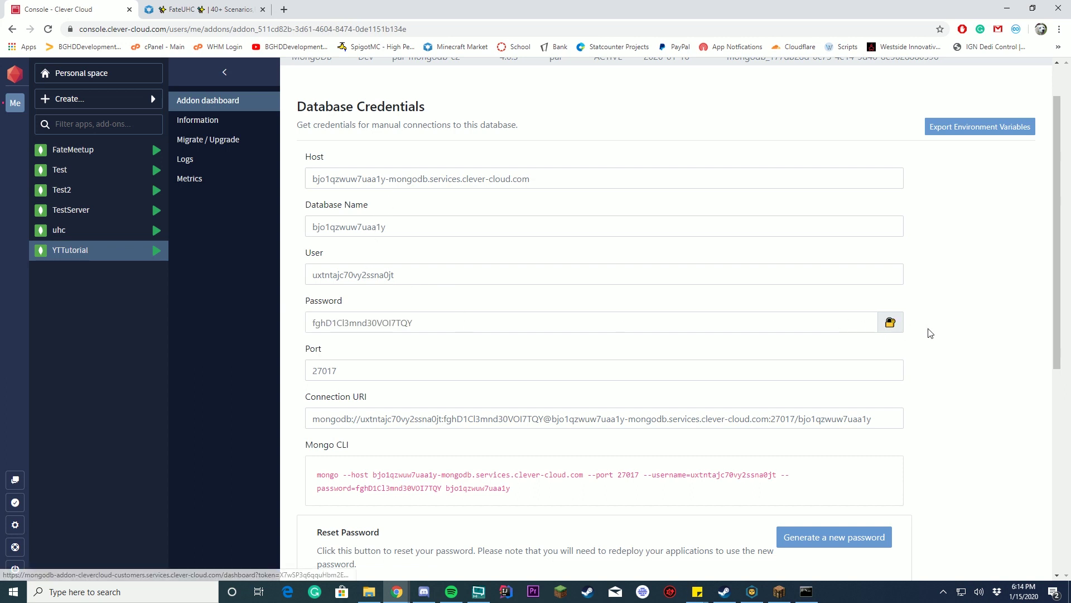
{"action": "scroll", "coordinate": [354, 362], "scroll_direction": "down", "scroll_amount": 1}
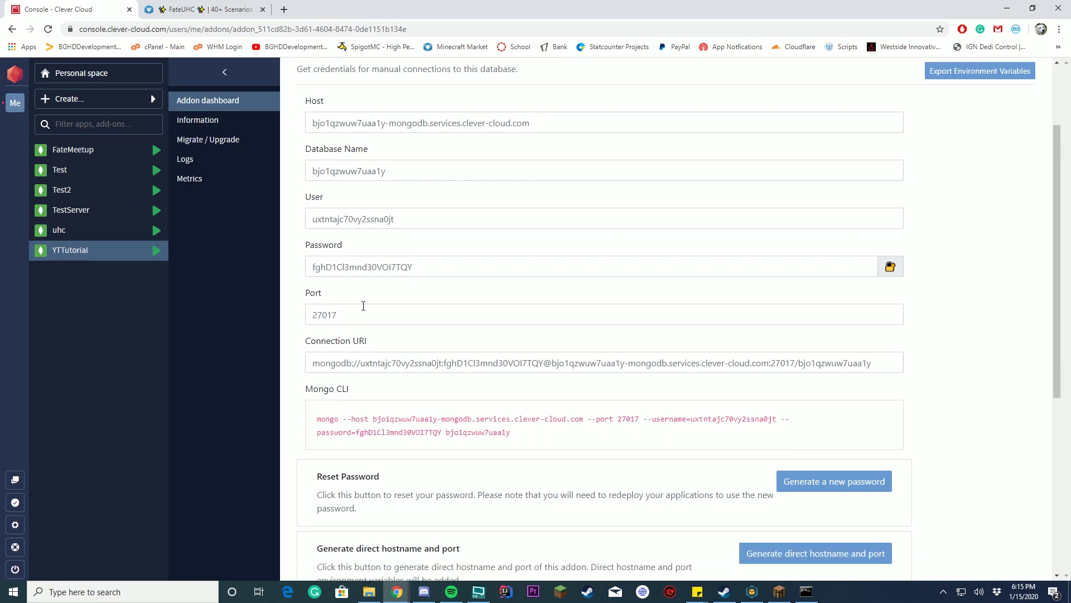
{"action": "scroll", "coordinate": [502, 279], "scroll_direction": "up", "scroll_amount": 1}
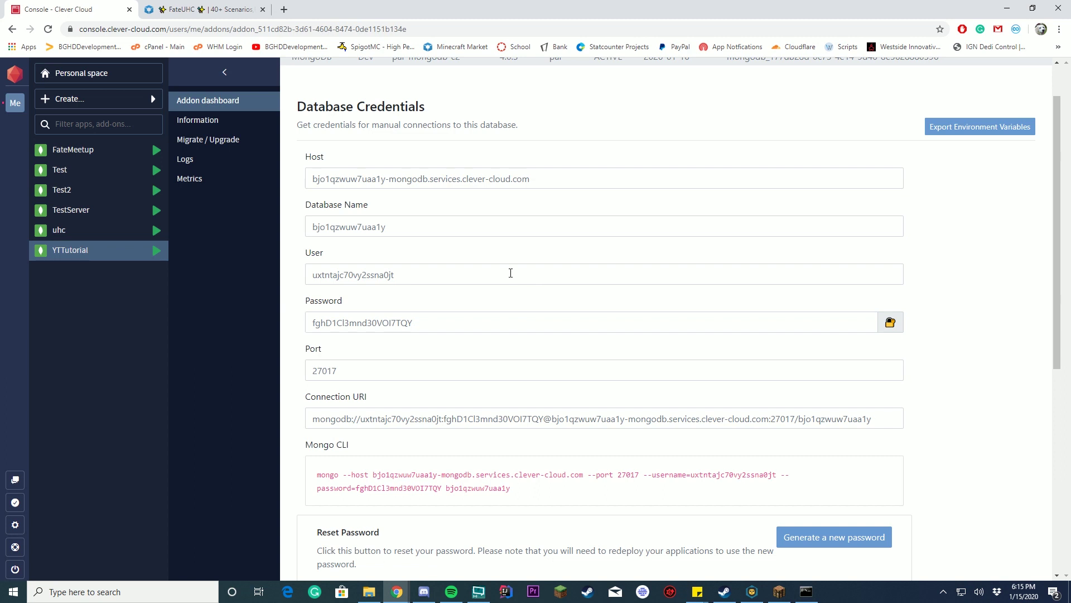
Open the FateUHC plugin folder, resume the paused server startup, and open data.yml.
{"action": "left_click", "coordinate": [369, 592]}
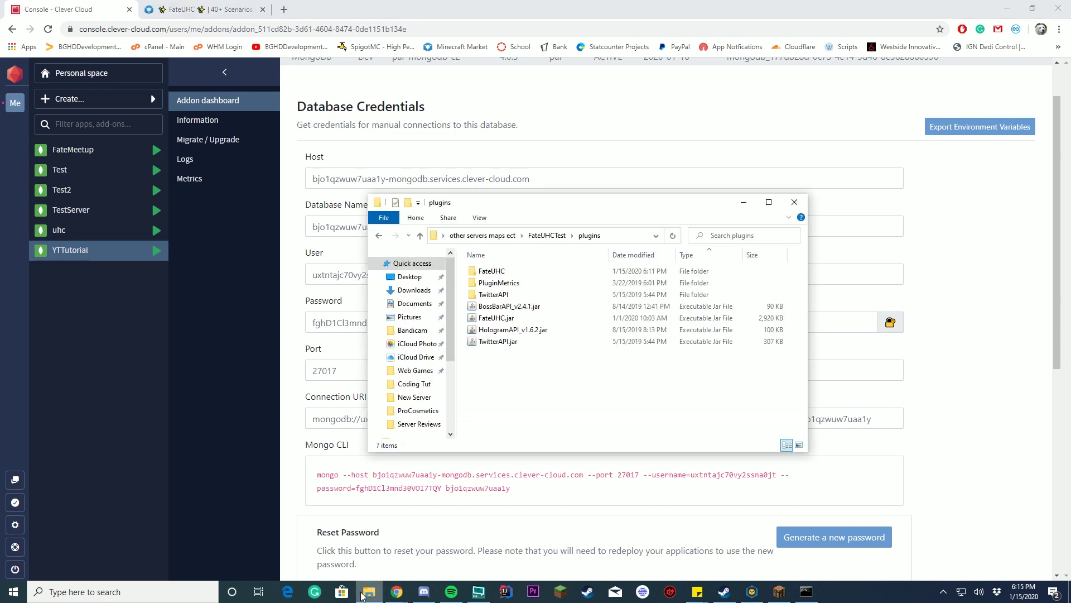
{"action": "double_click", "coordinate": [508, 275]}
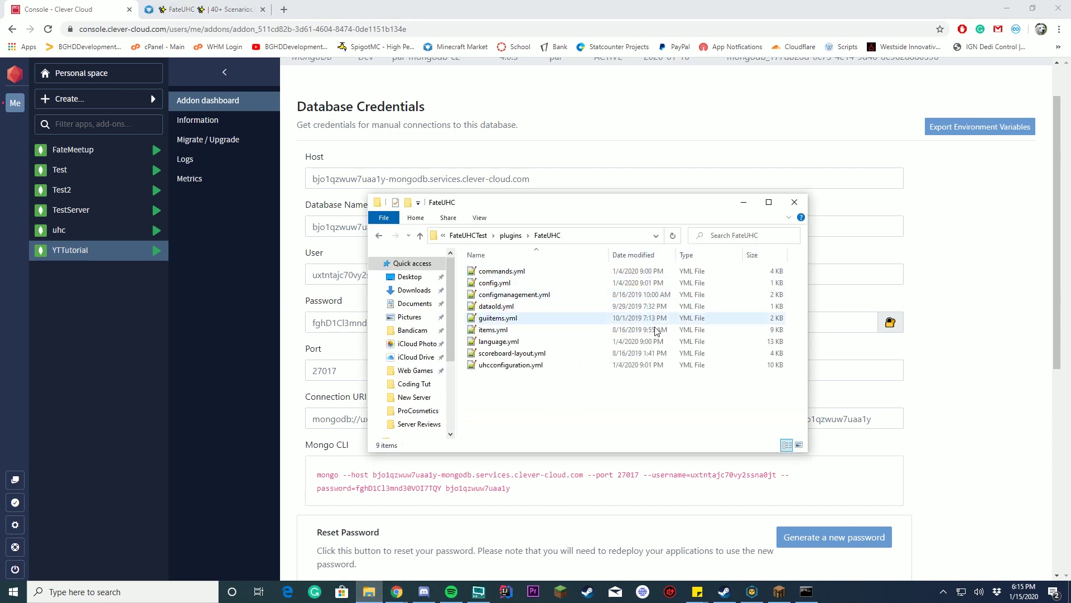
{"action": "left_click", "coordinate": [557, 357]}
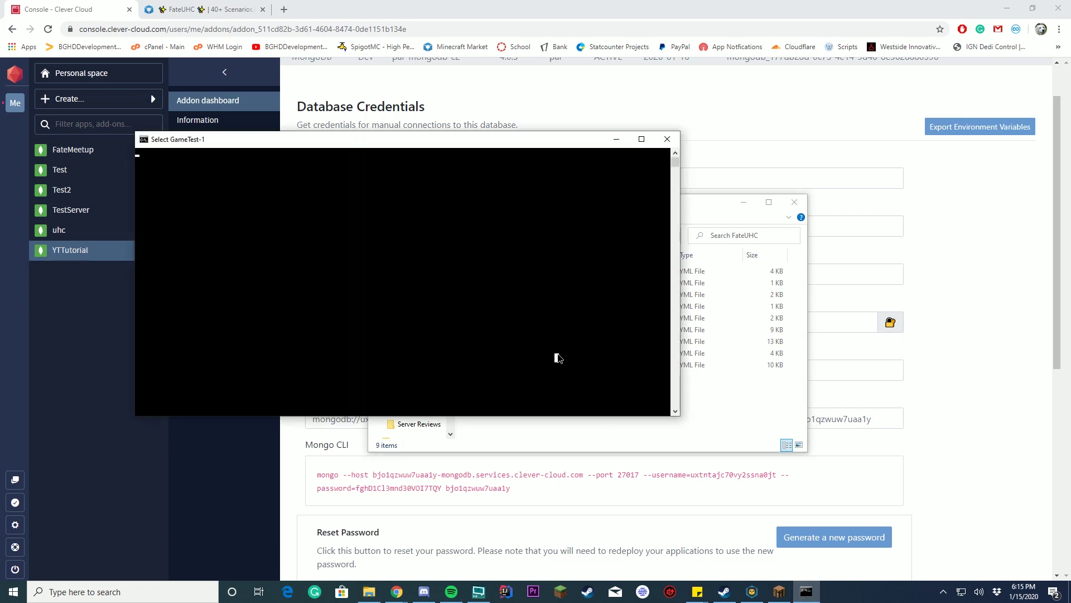
{"action": "key", "text": "Escape"}
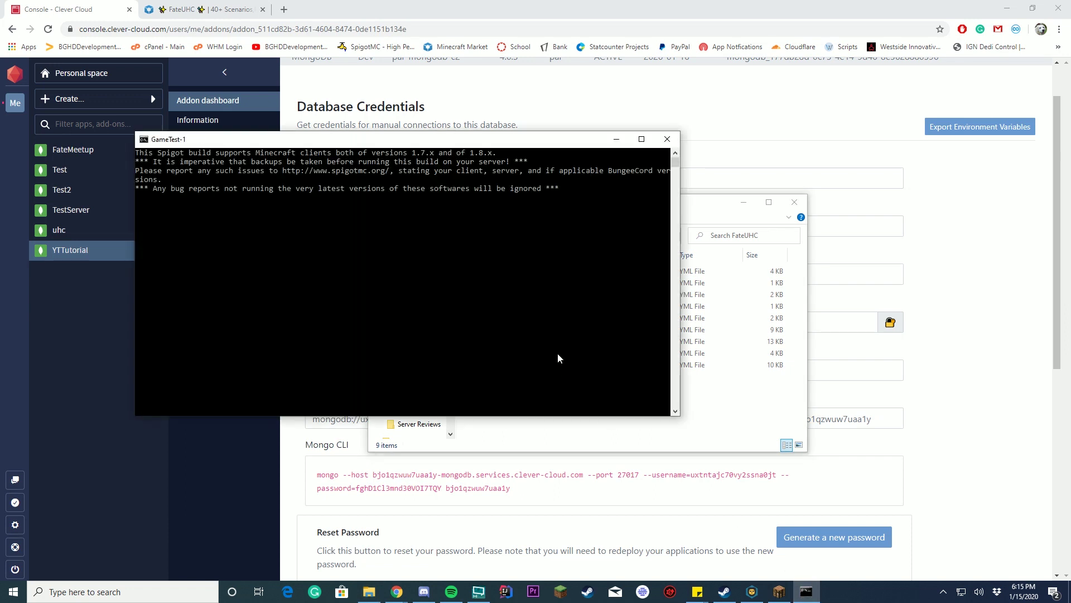
{"action": "left_click", "coordinate": [697, 413]}
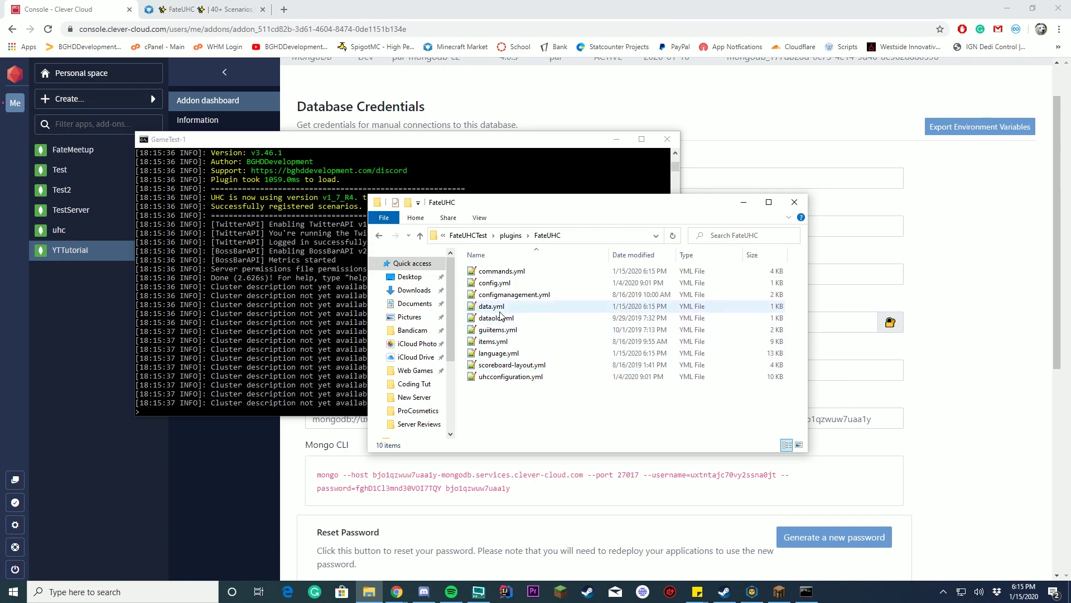
{"action": "double_click", "coordinate": [498, 310]}
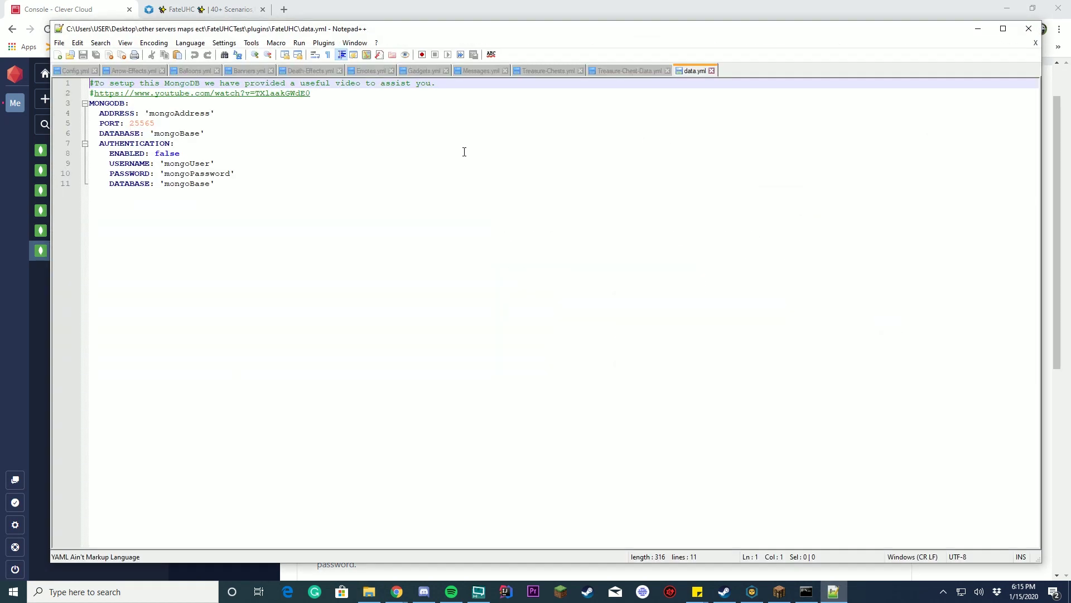
Change the AUTHENTICATION ENABLED value on line 8 of data.yml from false to true.
{"action": "left_click_drag", "start_coordinate": [420, 34], "coordinate": [595, 71]}
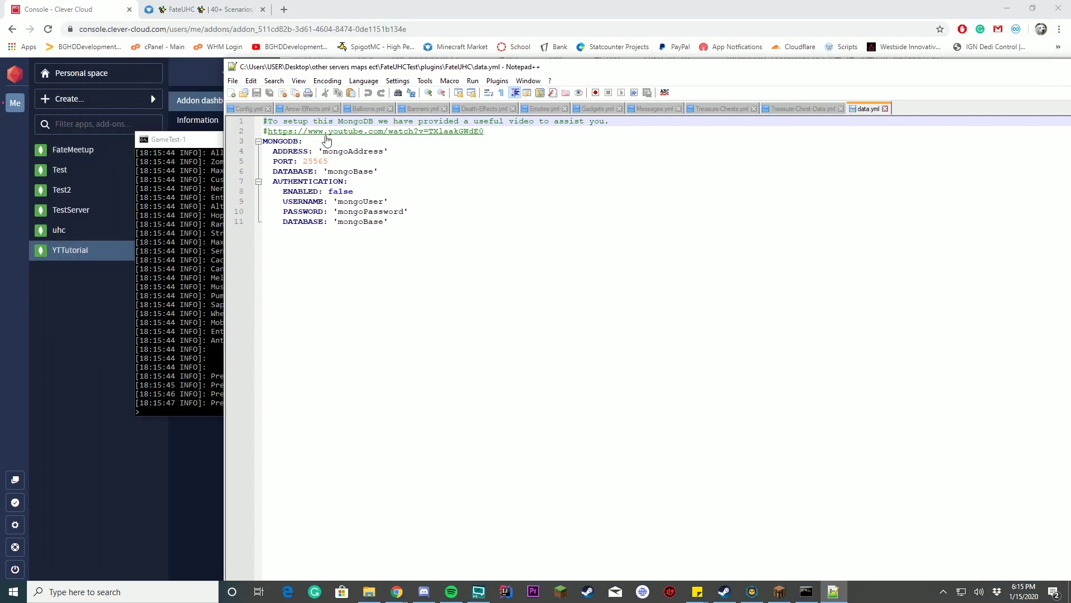
{"action": "double_click", "coordinate": [338, 152]}
{"action": "double_click", "coordinate": [315, 161]}
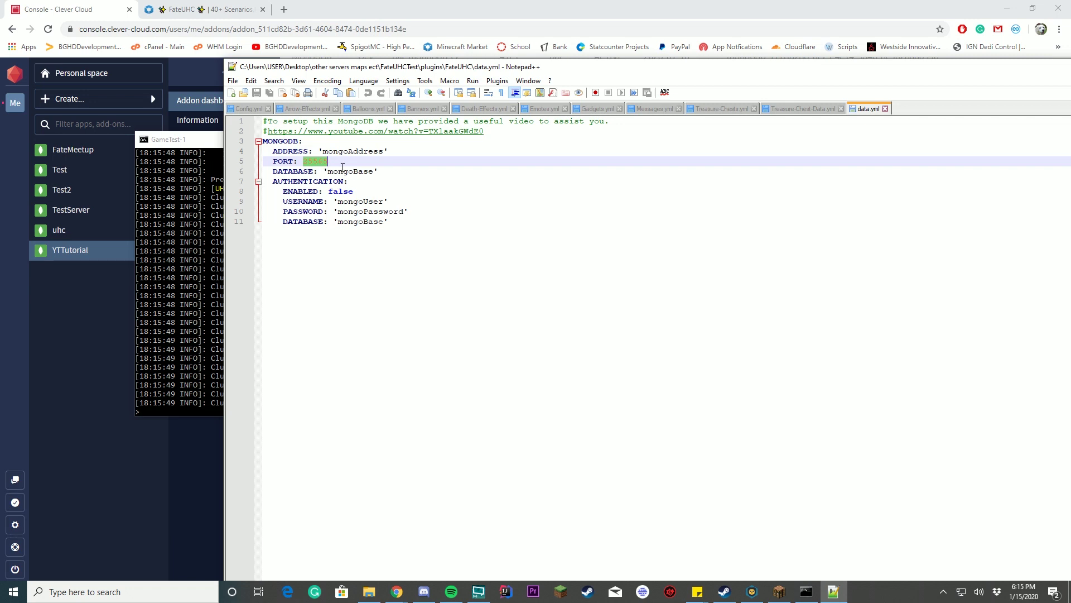
{"action": "double_click", "coordinate": [345, 172]}
{"action": "double_click", "coordinate": [342, 191]}
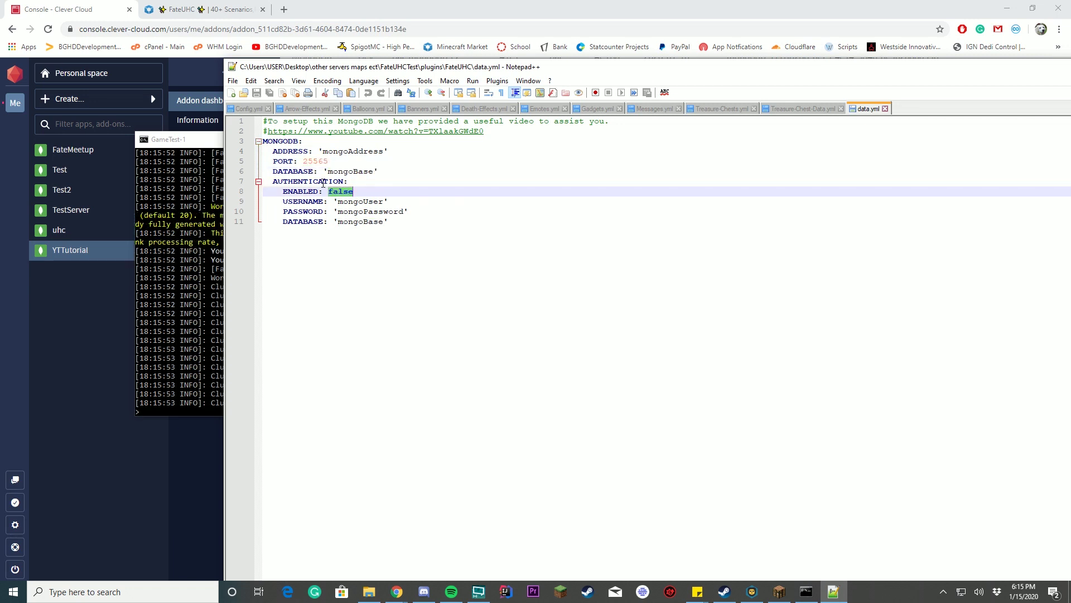
{"action": "type", "text": "true"}
Stop the GameTest-1 server with the stop command and minimize its console.
{"action": "left_click", "coordinate": [182, 262]}
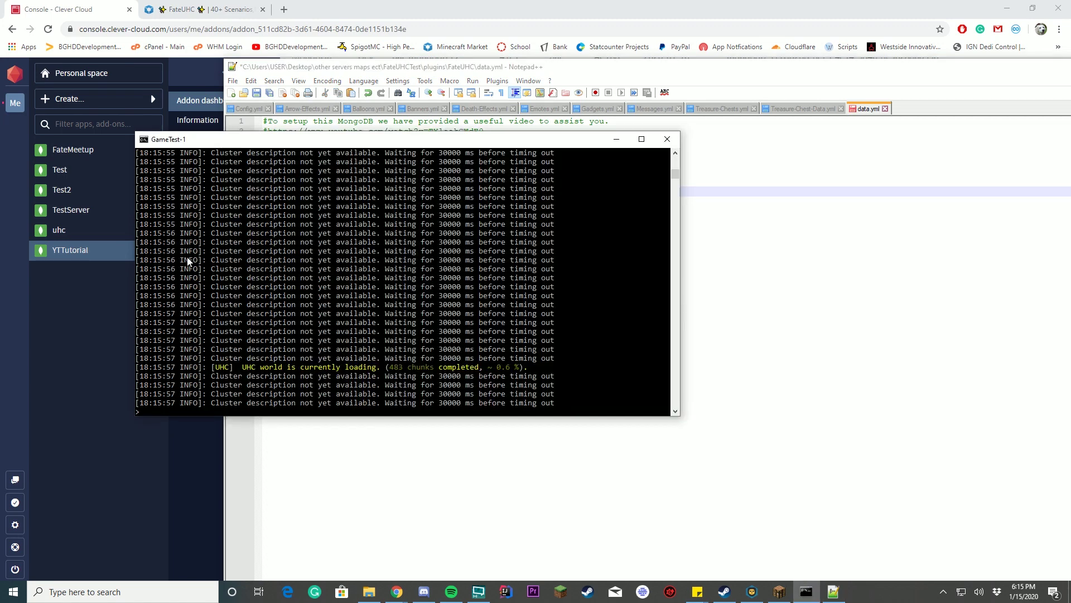
{"action": "type", "text": "stop"}
{"action": "key", "text": "Return"}
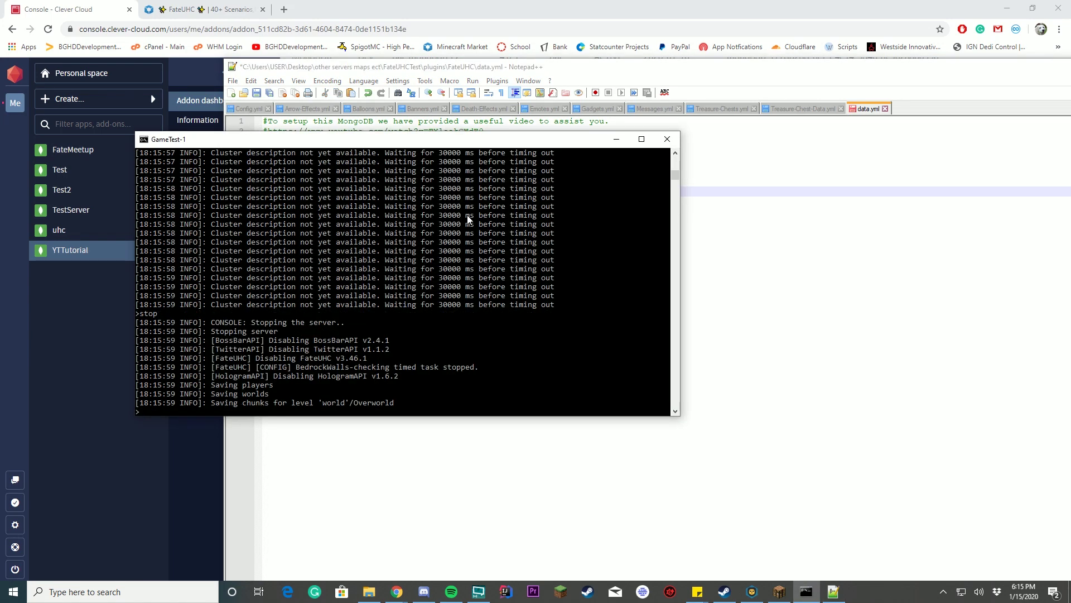
{"action": "left_click", "coordinate": [609, 142]}
Replace the mongoAddress placeholder with the Clever Cloud host and port 25565 with 27017.
{"action": "left_click", "coordinate": [204, 229]}
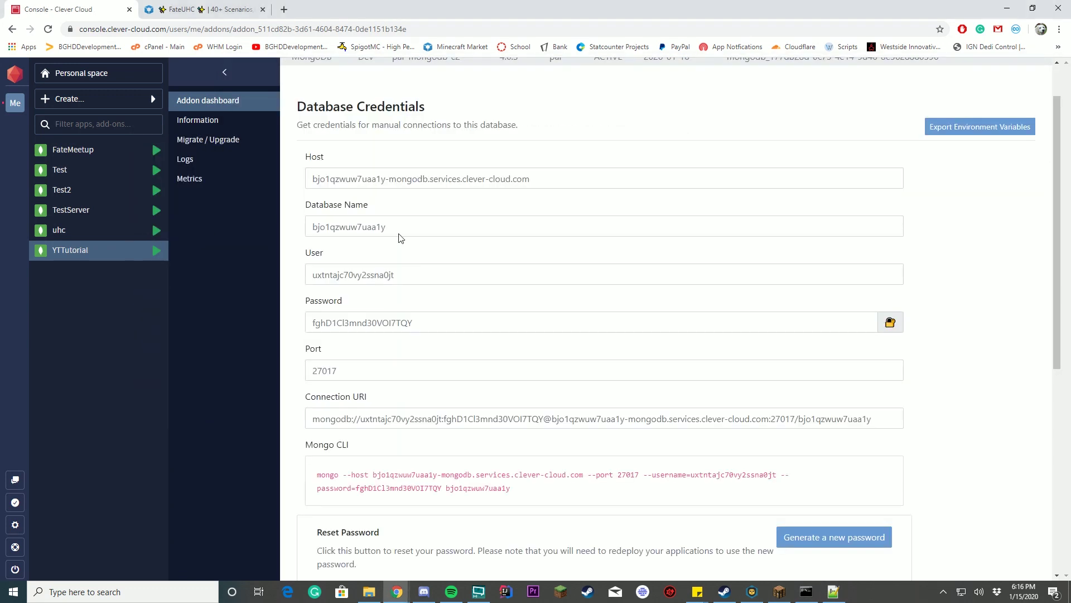
{"action": "triple_click", "coordinate": [361, 184]}
{"action": "key", "text": "ctrl+c"}
{"action": "key", "text": "alt+Tab"}
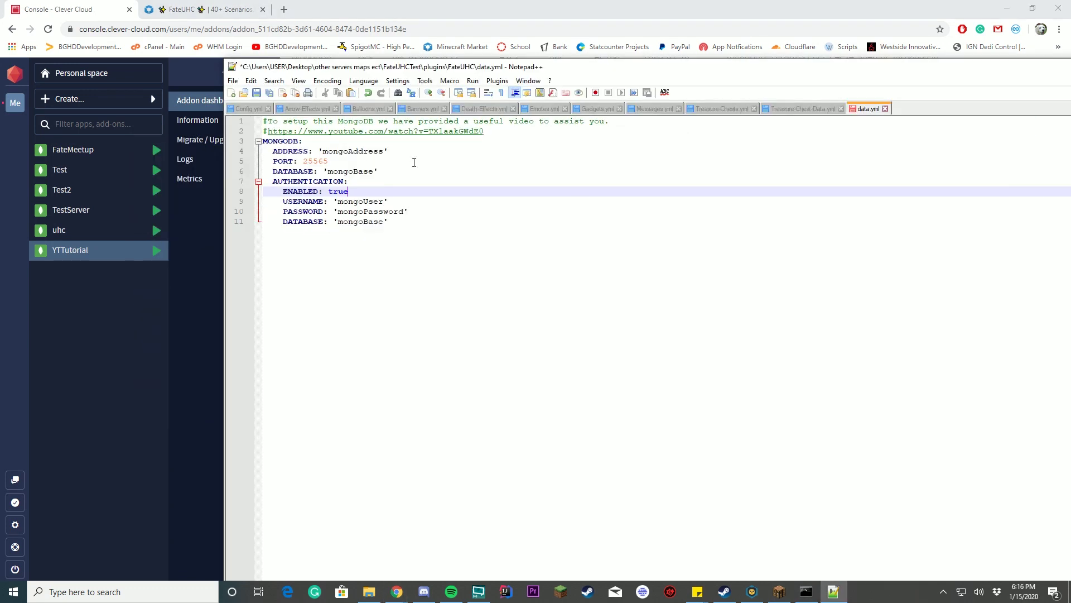
{"action": "double_click", "coordinate": [332, 152]}
{"action": "key", "text": "ctrl+v"}
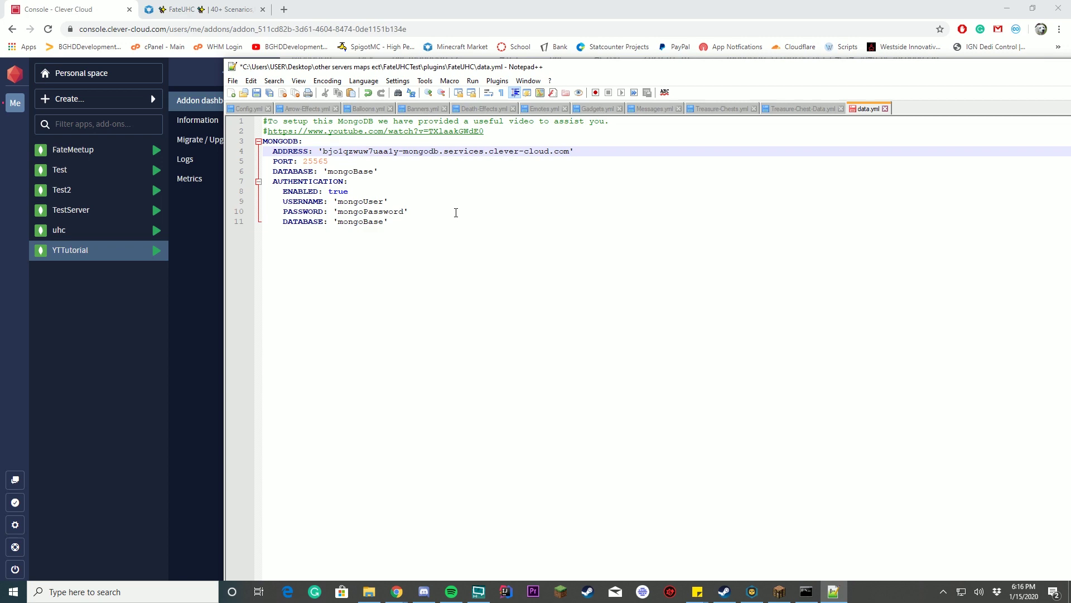
{"action": "left_click", "coordinate": [190, 296]}
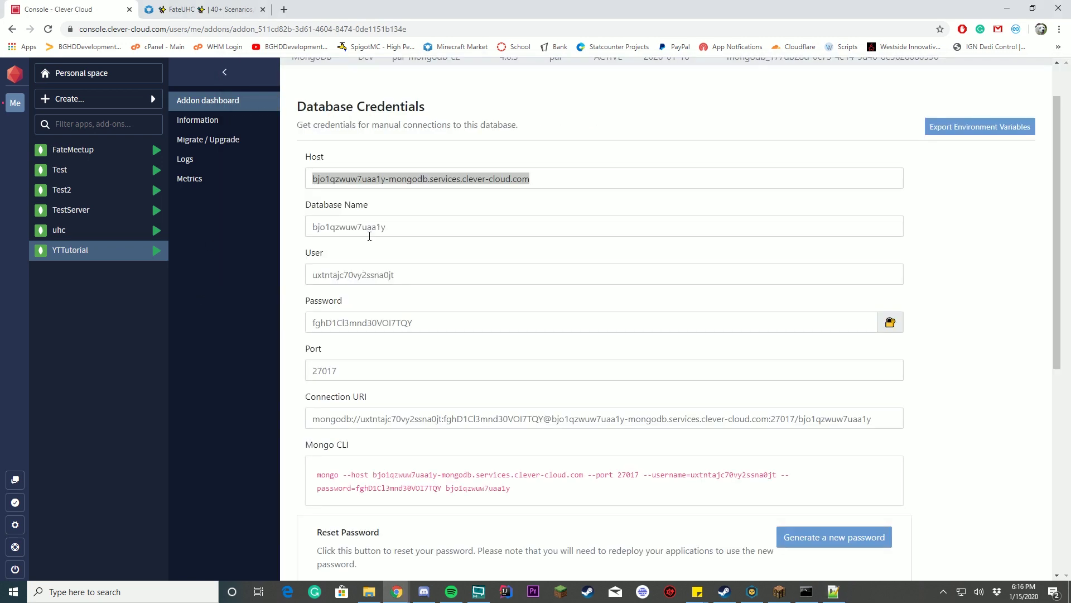
{"action": "double_click", "coordinate": [334, 370]}
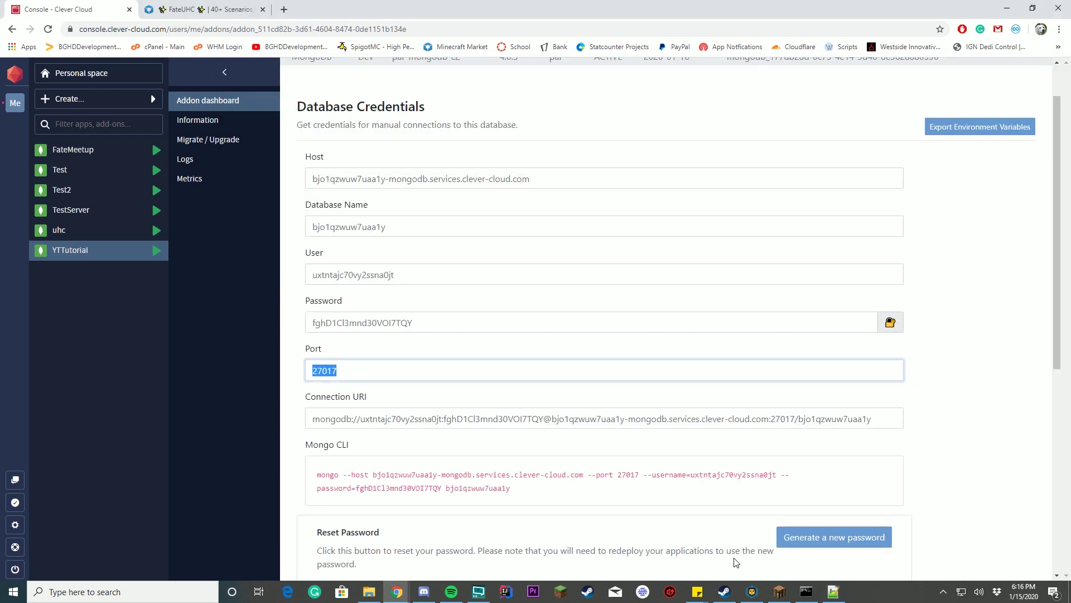
{"action": "left_click", "coordinate": [833, 590]}
{"action": "double_click", "coordinate": [317, 160]}
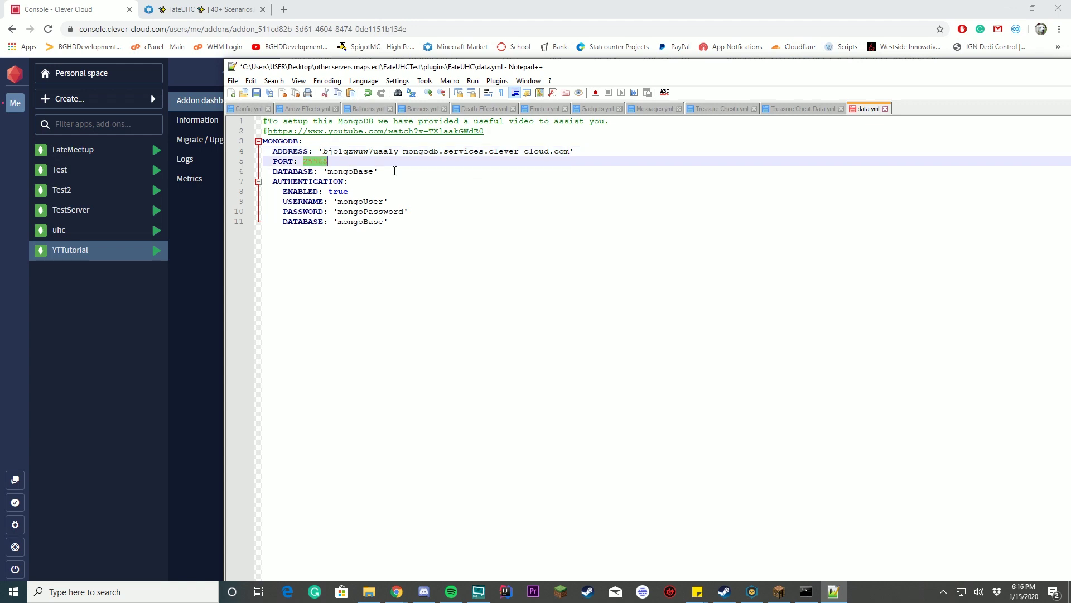
Paste the database name over mongoBase on line 6 and the user over line 9.
{"action": "left_click", "coordinate": [202, 292]}
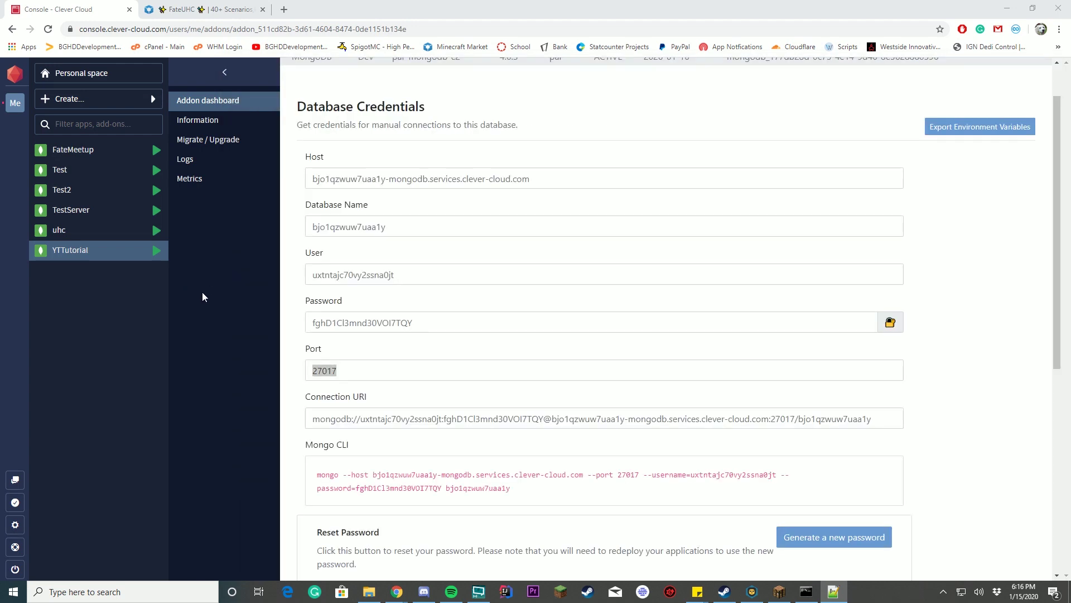
{"action": "double_click", "coordinate": [359, 225]}
{"action": "key", "text": "ctrl+c"}
{"action": "left_click", "coordinate": [833, 591]}
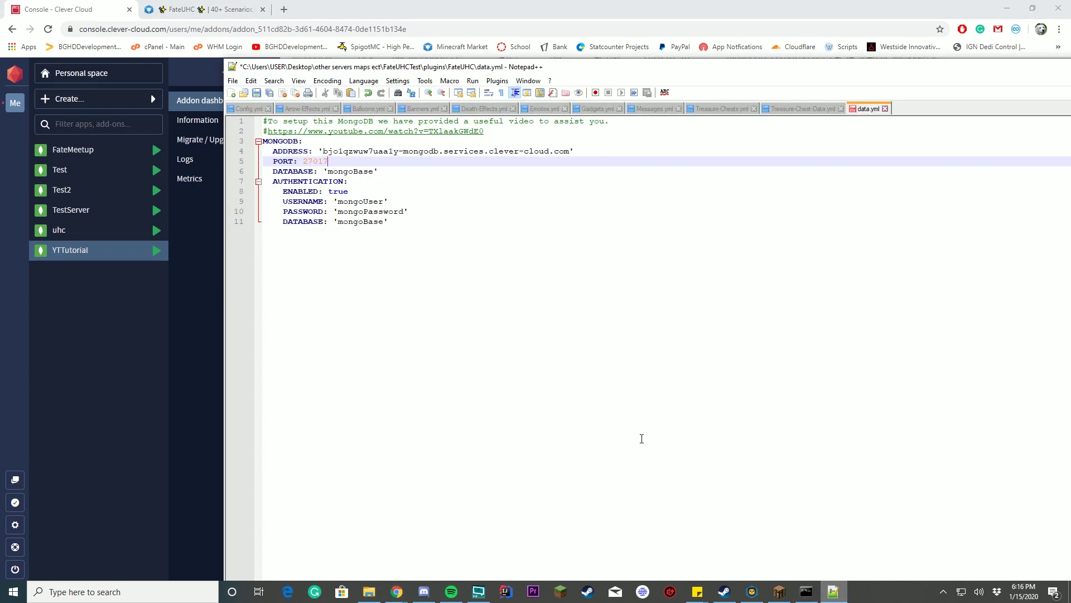
{"action": "double_click", "coordinate": [349, 170]}
{"action": "key", "text": "ctrl+v"}
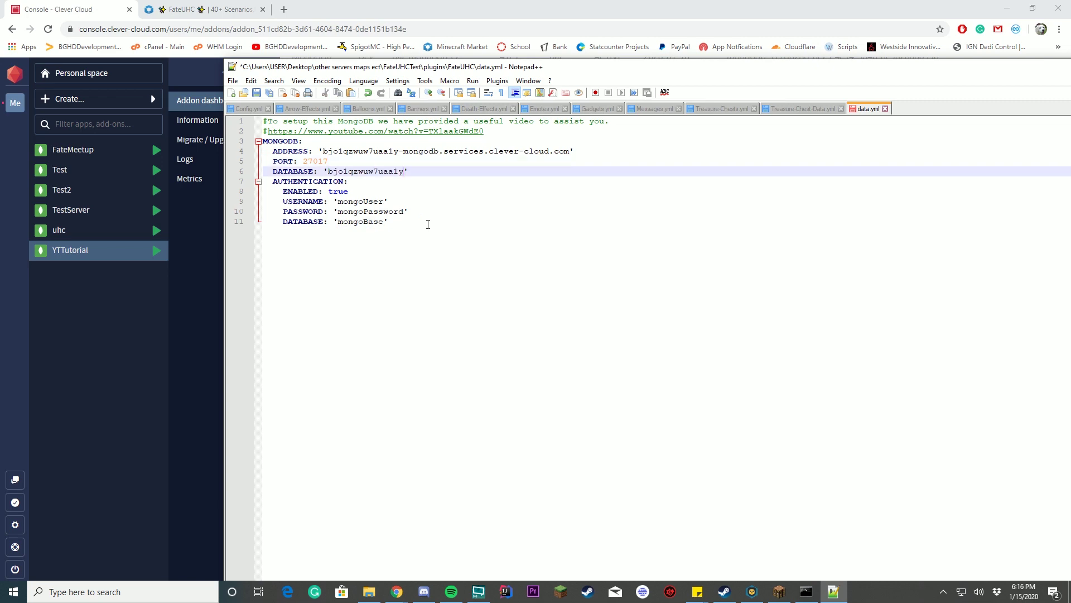
{"action": "left_click", "coordinate": [200, 283]}
{"action": "double_click", "coordinate": [359, 276]}
{"action": "key", "text": "ctrl+c"}
{"action": "left_click", "coordinate": [840, 590]}
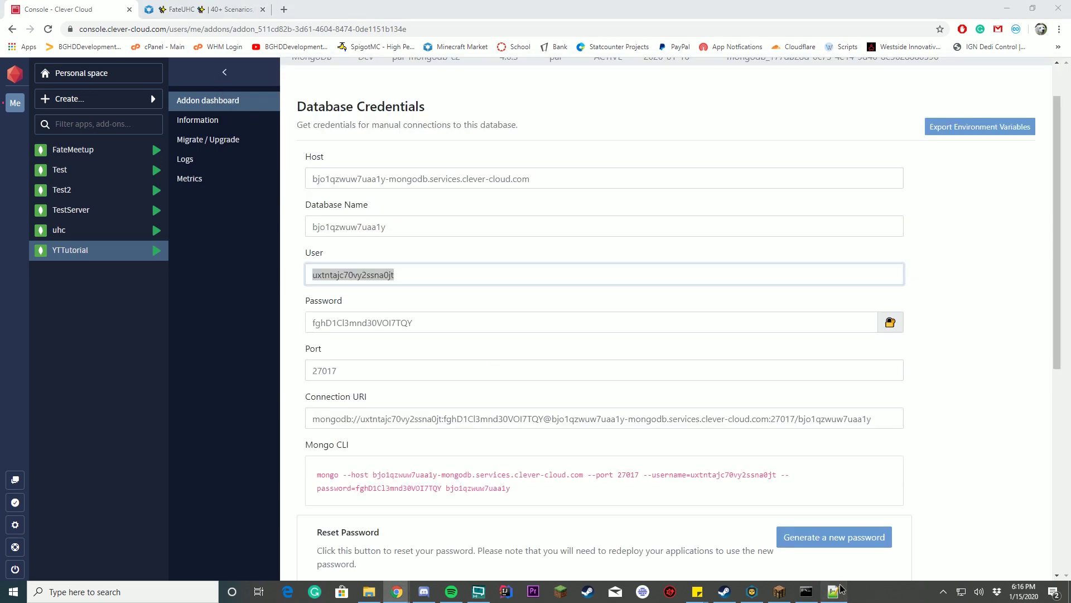
{"action": "double_click", "coordinate": [341, 205]}
{"action": "key", "text": "ctrl+v"}
Paste the Clever Cloud password over the mongoPassword placeholder on line 10.
{"action": "left_click", "coordinate": [220, 351]}
{"action": "double_click", "coordinate": [365, 324]}
{"action": "key", "text": "ctrl+c"}
{"action": "left_click", "coordinate": [833, 591]}
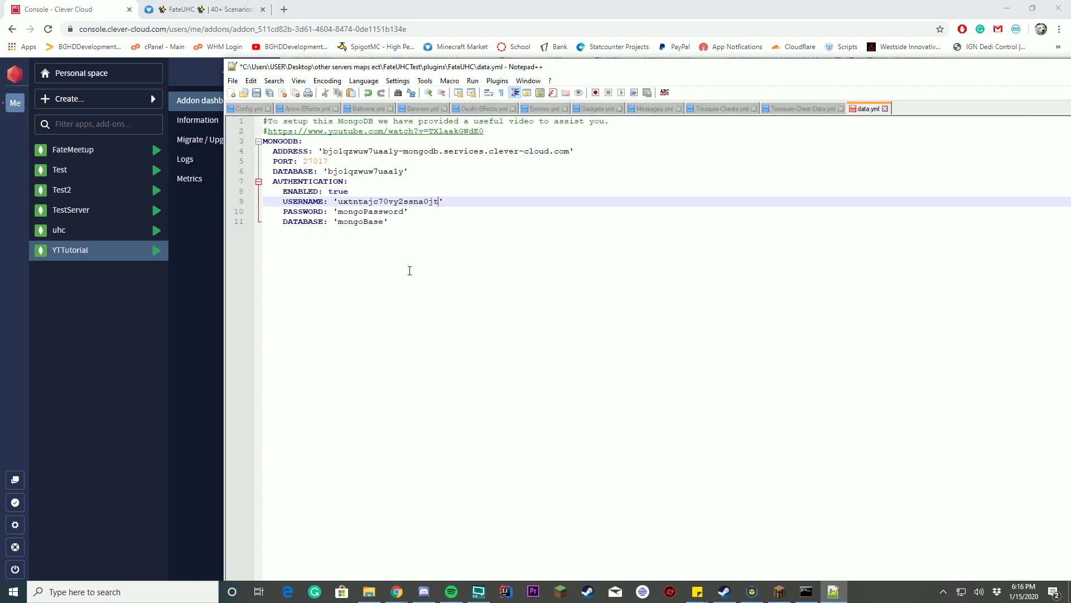
{"action": "double_click", "coordinate": [371, 211]}
{"action": "key", "text": "ctrl+v"}
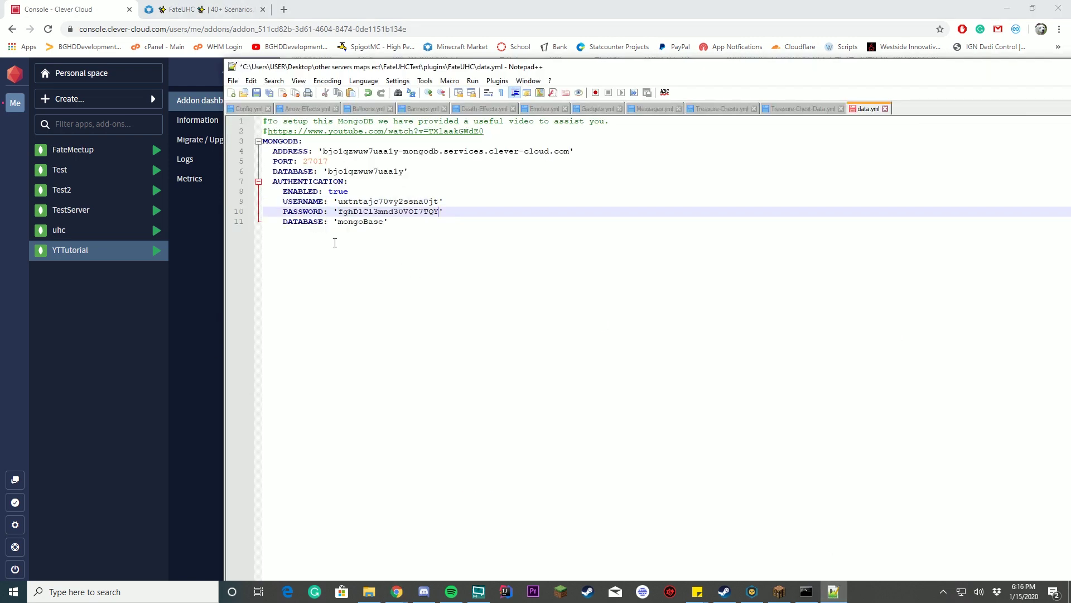
Copy the database name into line 11's mongoBase, then save and close data.yml.
{"action": "double_click", "coordinate": [372, 171]}
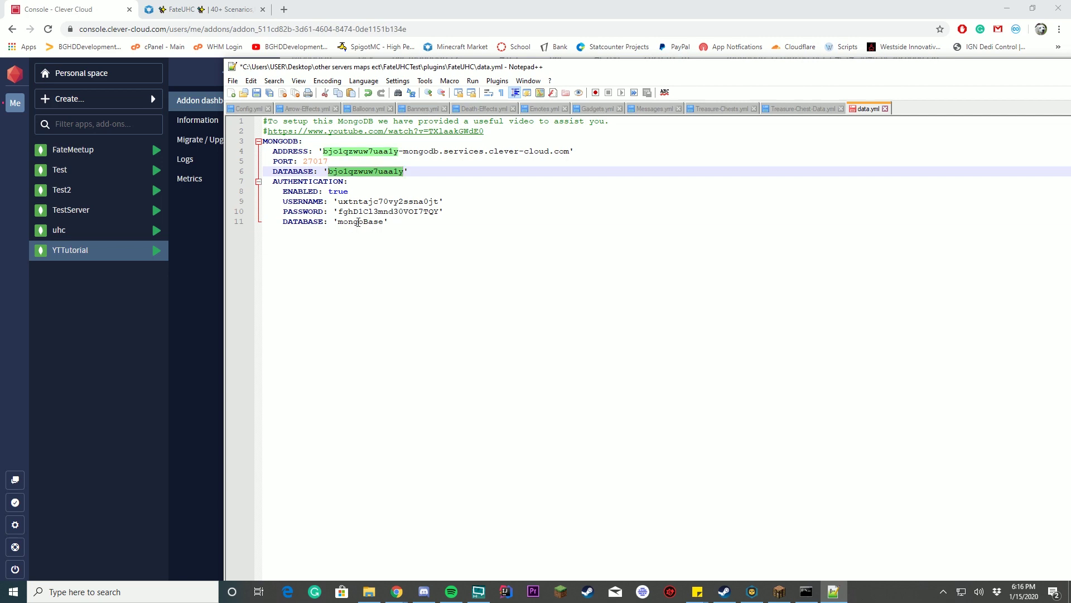
{"action": "key", "text": "ctrl+c"}
{"action": "double_click", "coordinate": [358, 222]}
{"action": "key", "text": "ctrl+v"}
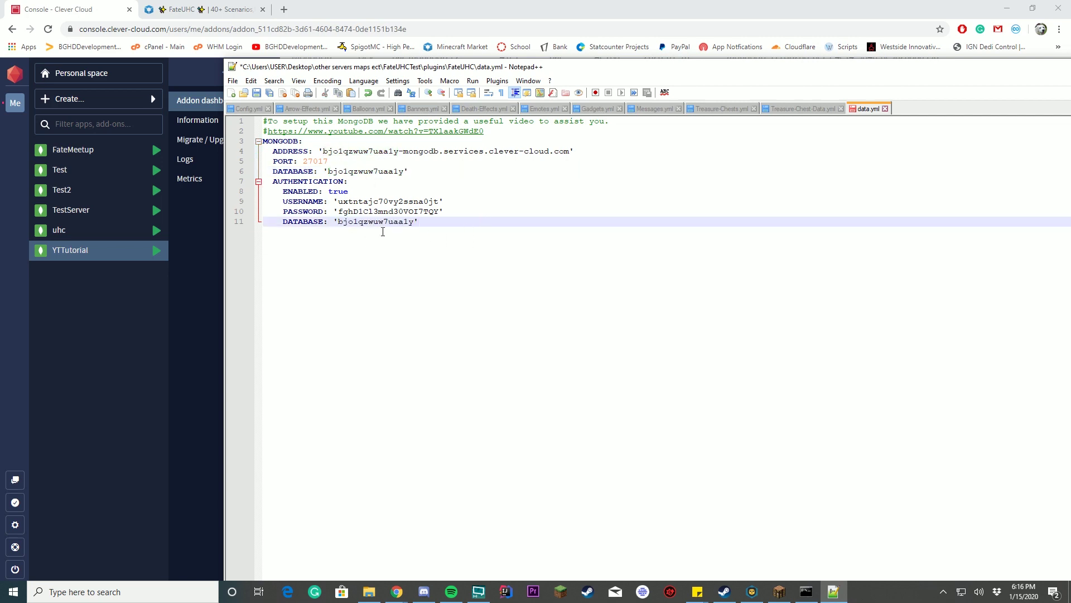
{"action": "key", "text": "ctrl+s"}
{"action": "left_click_drag", "start_coordinate": [787, 67], "coordinate": [561, 67]}
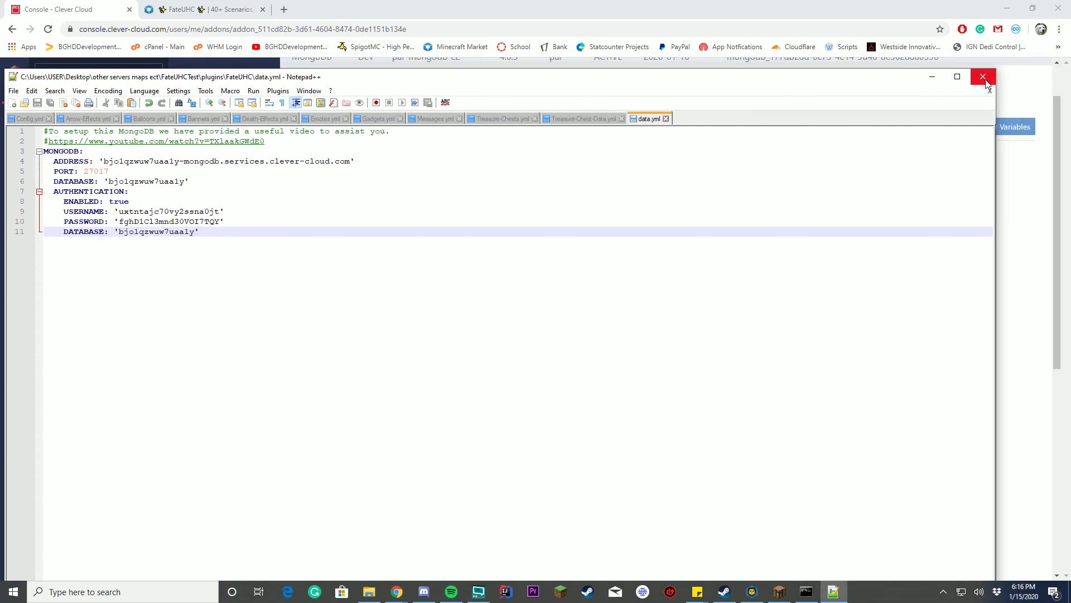
{"action": "left_click", "coordinate": [983, 79]}
Restore the GameTest-1 console, let the UHC world load, then stop the server.
{"action": "left_click", "coordinate": [806, 592]}
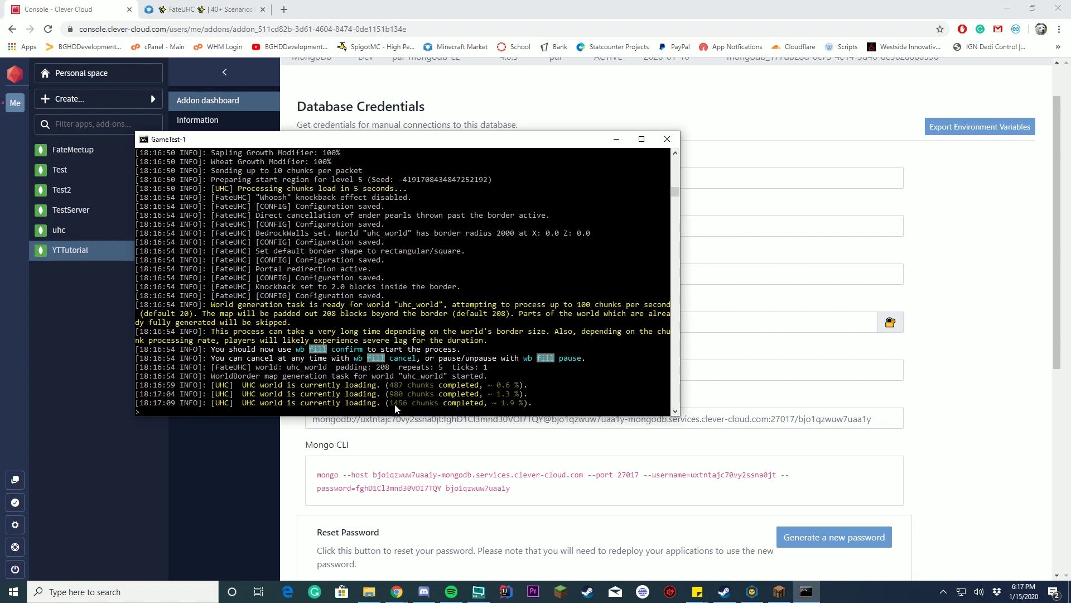
{"action": "left_click", "coordinate": [436, 351]}
{"action": "type", "text": "stop"}
{"action": "key", "text": "Return"}
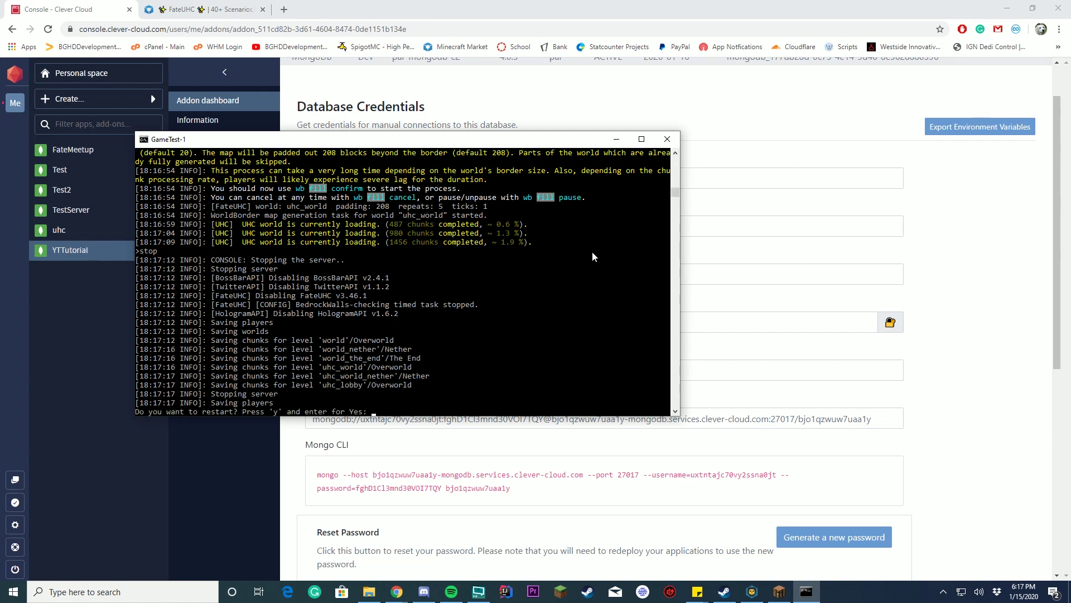
Close the GameTest-1 console and scroll the credentials page up to the MongoDB header.
{"action": "left_click", "coordinate": [667, 138]}
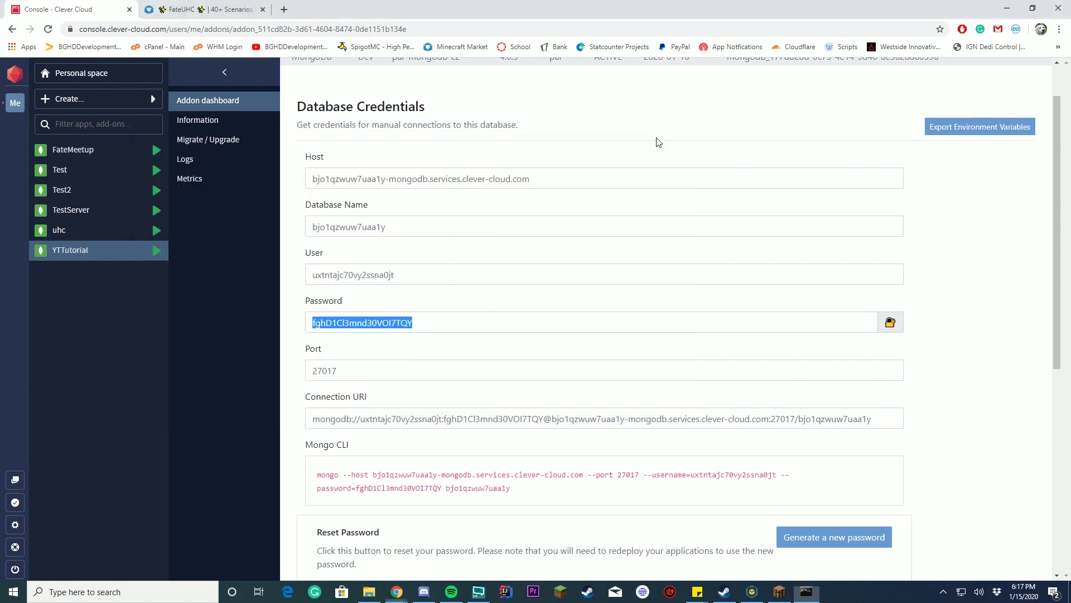
{"action": "scroll", "coordinate": [617, 251], "scroll_direction": "up", "scroll_amount": 1}
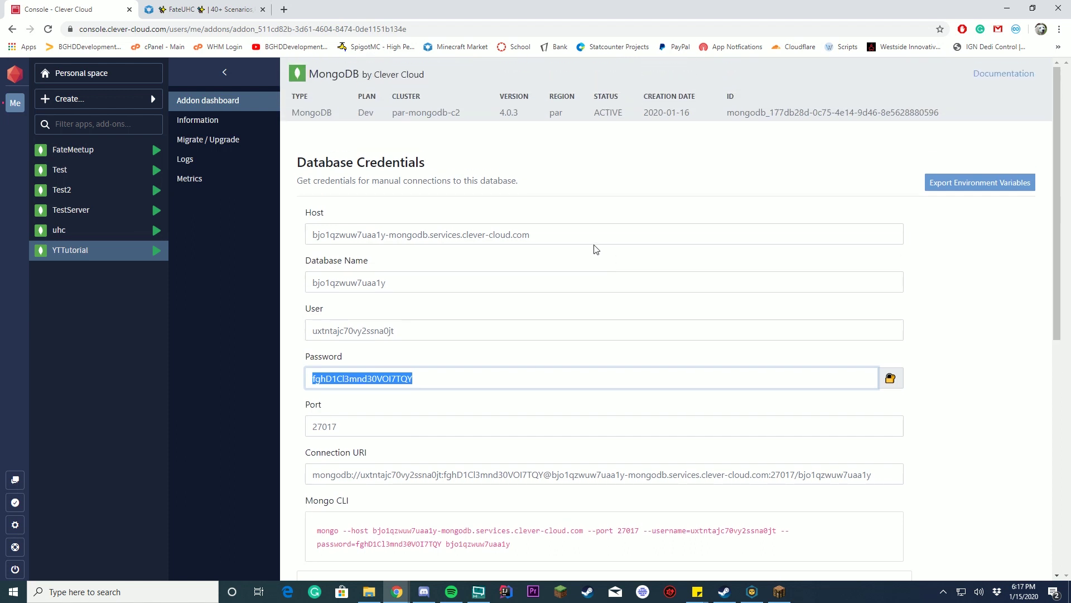